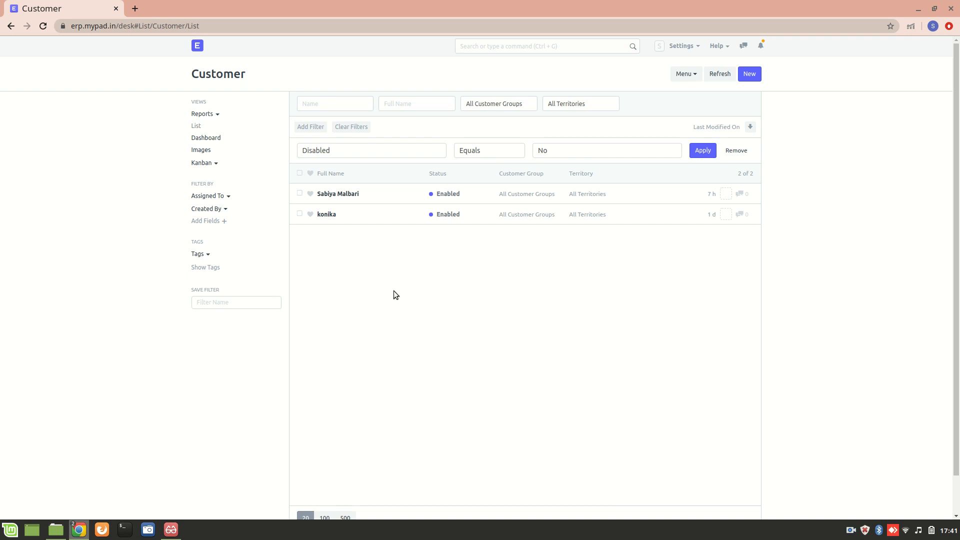
# Open the New Customer dialog from the Customer list.
pyautogui.click(747, 73)
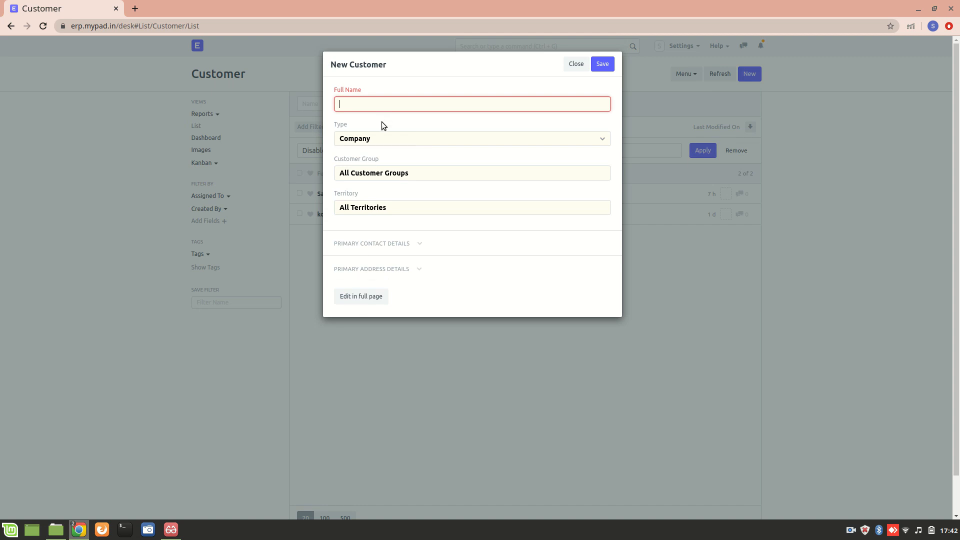
# Enter the customer's full name and continue in the full-page customer form.
pyautogui.click(381, 297)
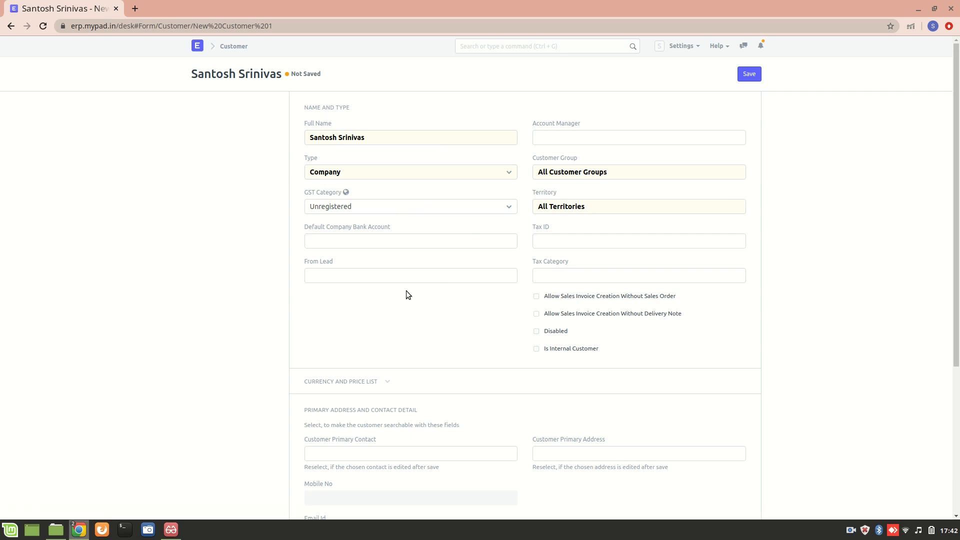
# Set the customer Type to Individual and Gender to Male.
pyautogui.click(372, 173)
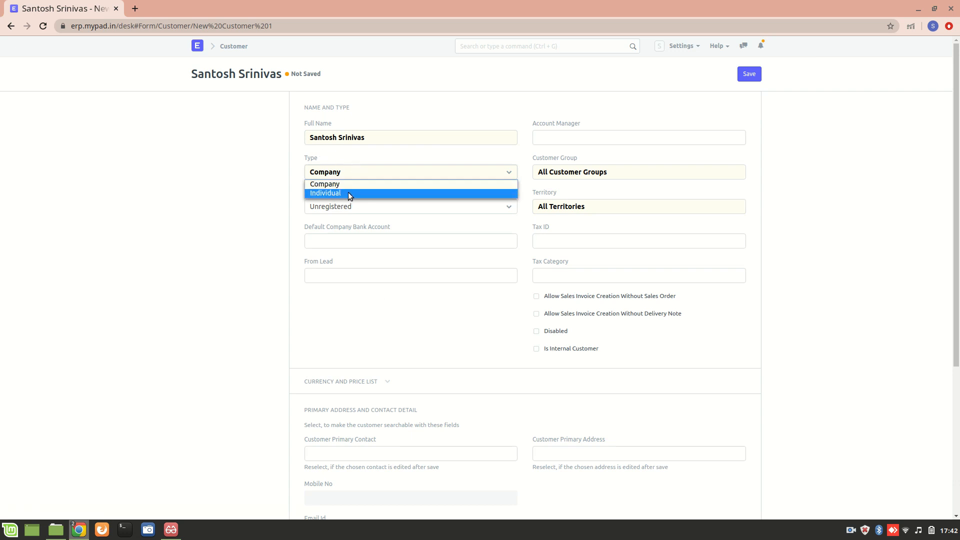
pyautogui.click(375, 194)
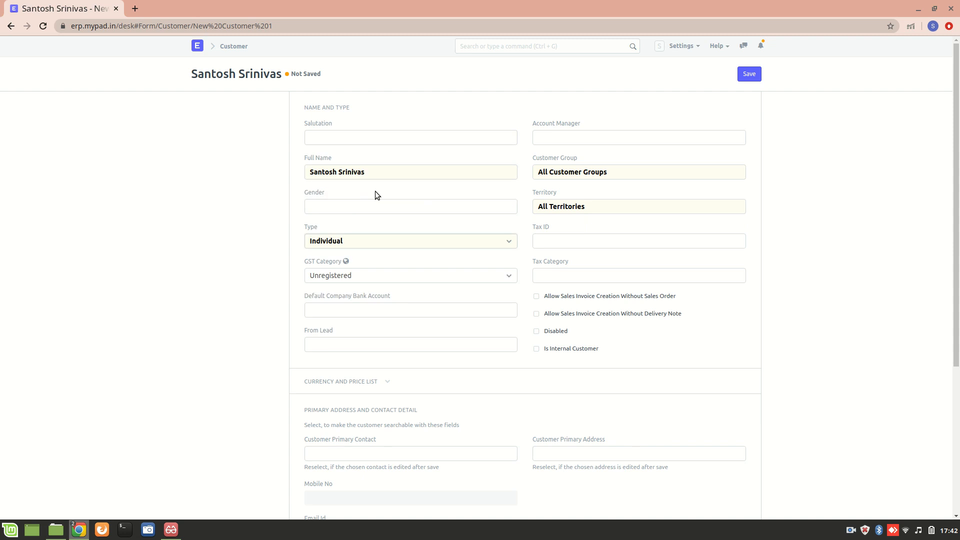
pyautogui.click(337, 210)
pyautogui.write('Ma')
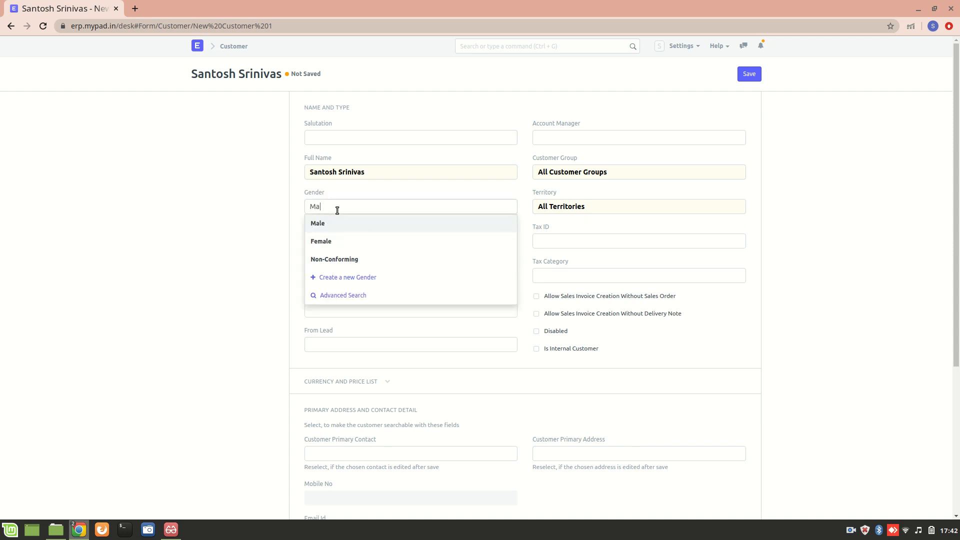
pyautogui.click(358, 227)
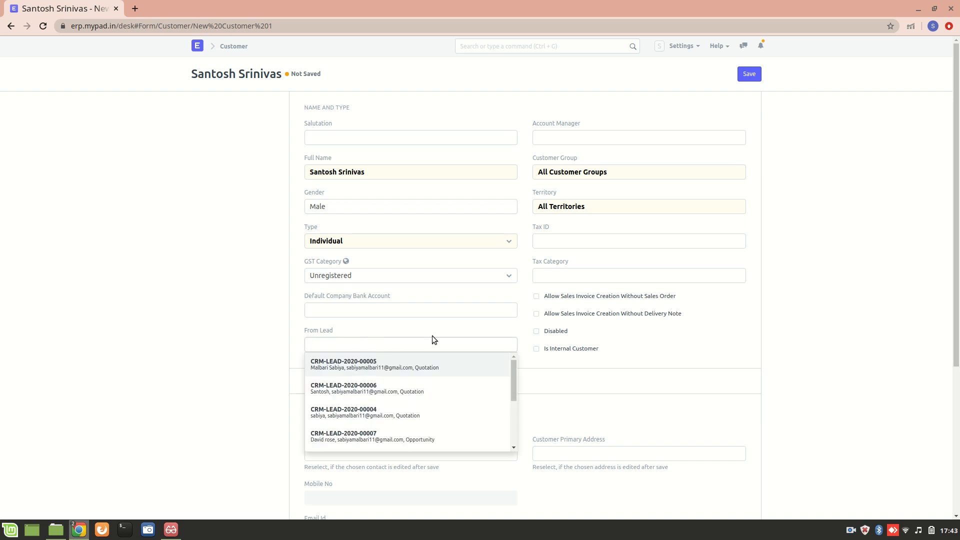
# Dismiss the From Lead suggestions without choosing a lead and begin a settings search.
pyautogui.click(463, 326)
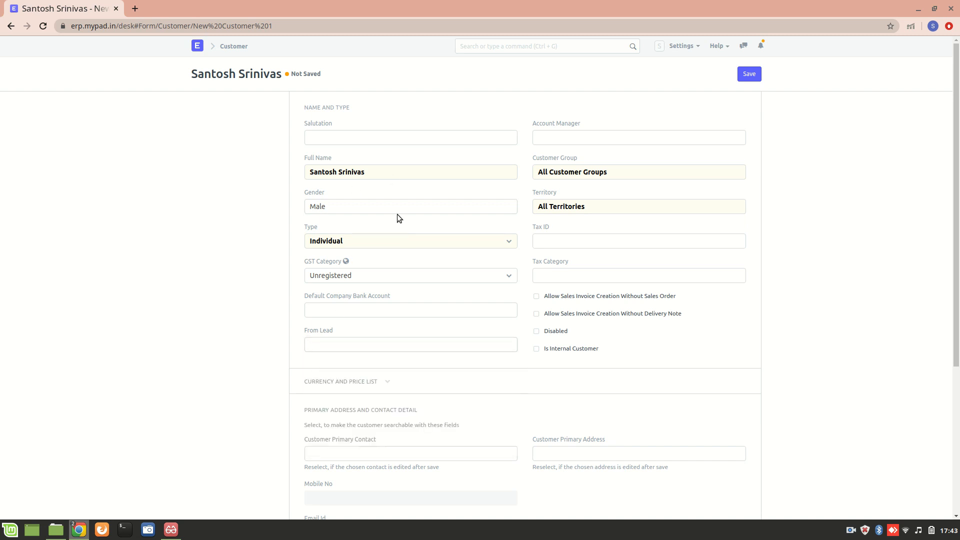
pyautogui.scroll(-3, 281, 407)
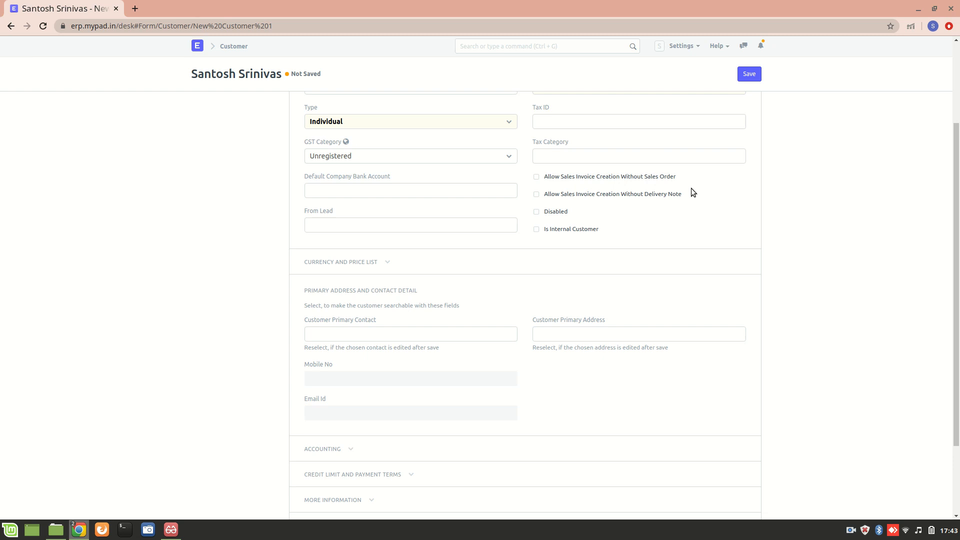
pyautogui.click(515, 46)
pyautogui.write('selling ')
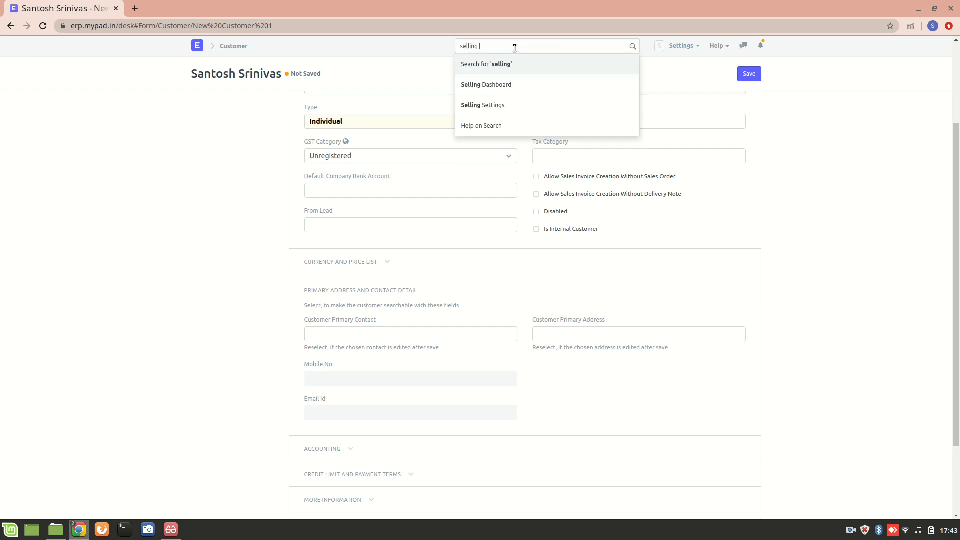
pyautogui.write('setting')
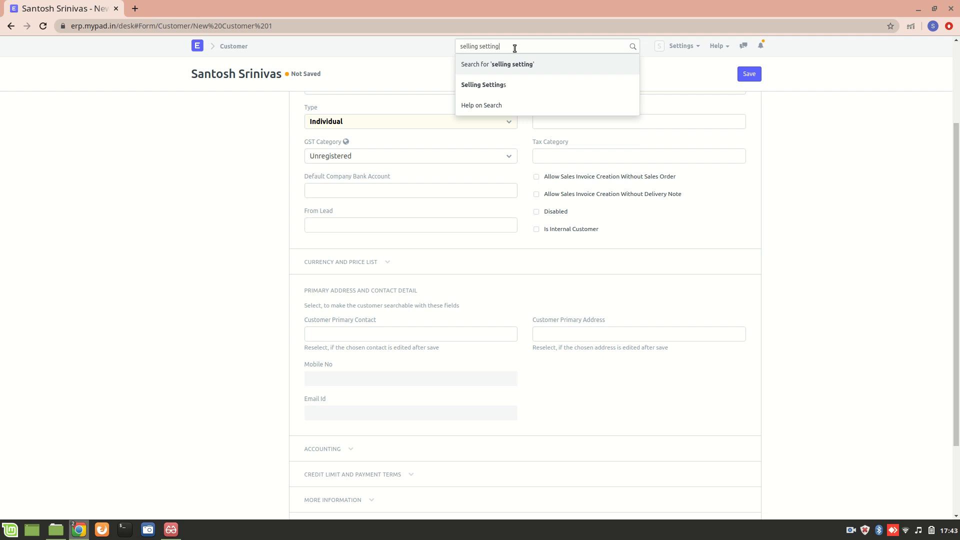
pyautogui.click(536, 86)
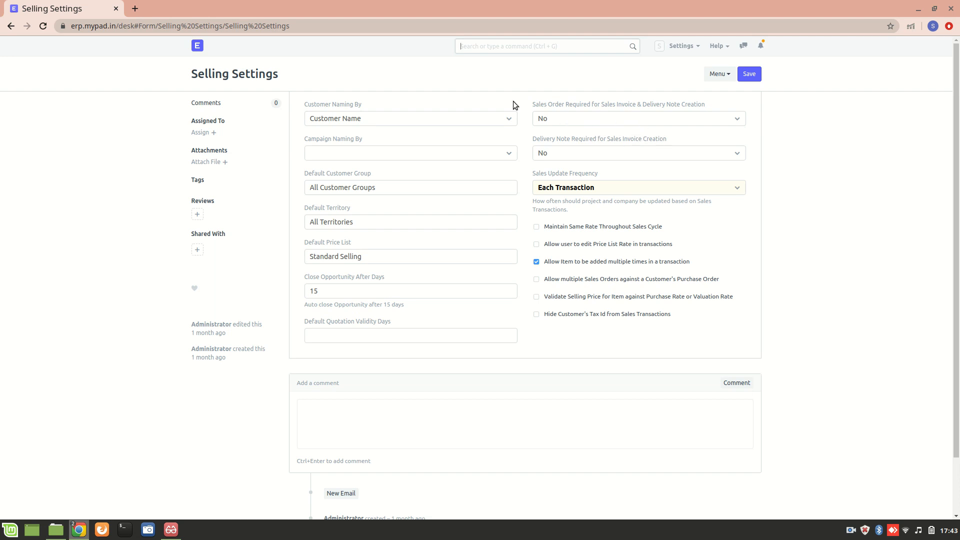
pyautogui.click(10, 25)
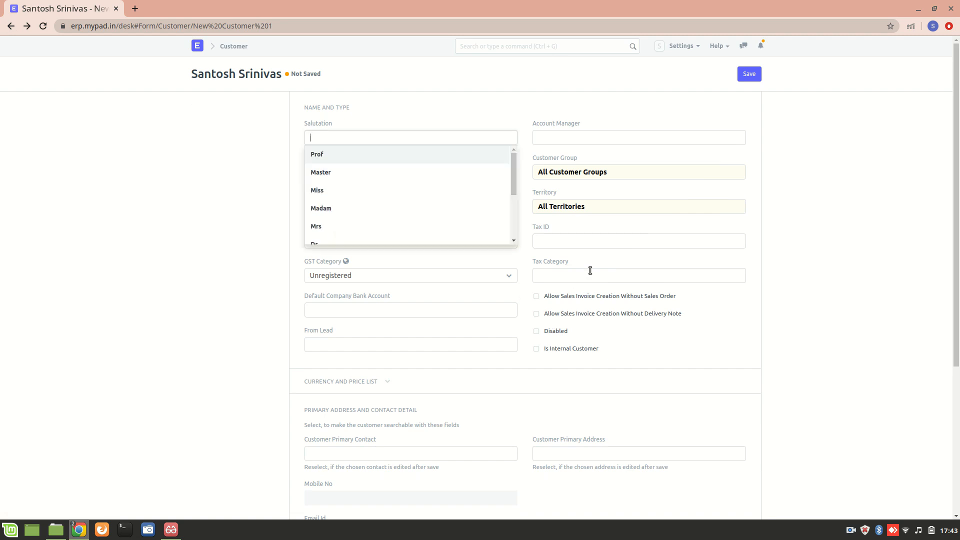
# Set the Billing Currency to INR under Currency and Price List.
pyautogui.click(469, 113)
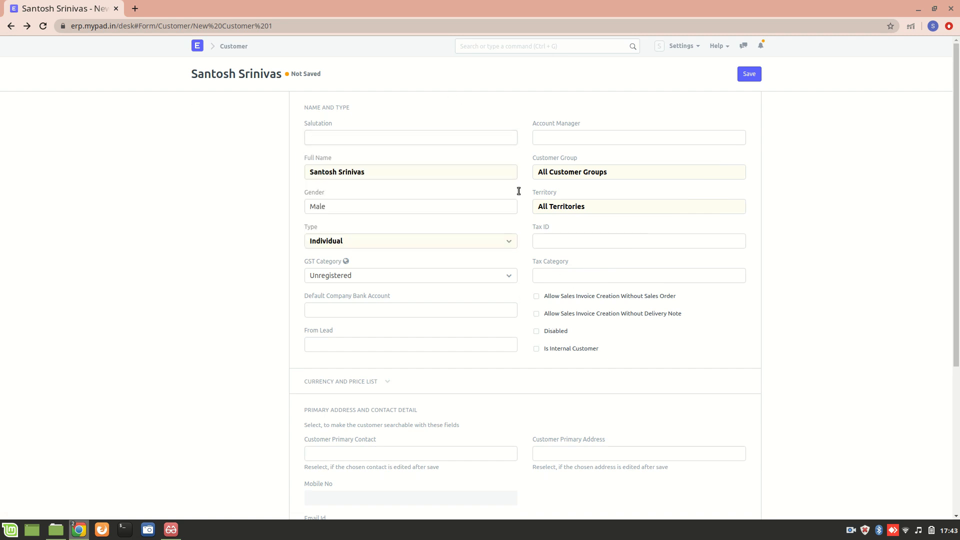
pyautogui.scroll(-1, 512, 324)
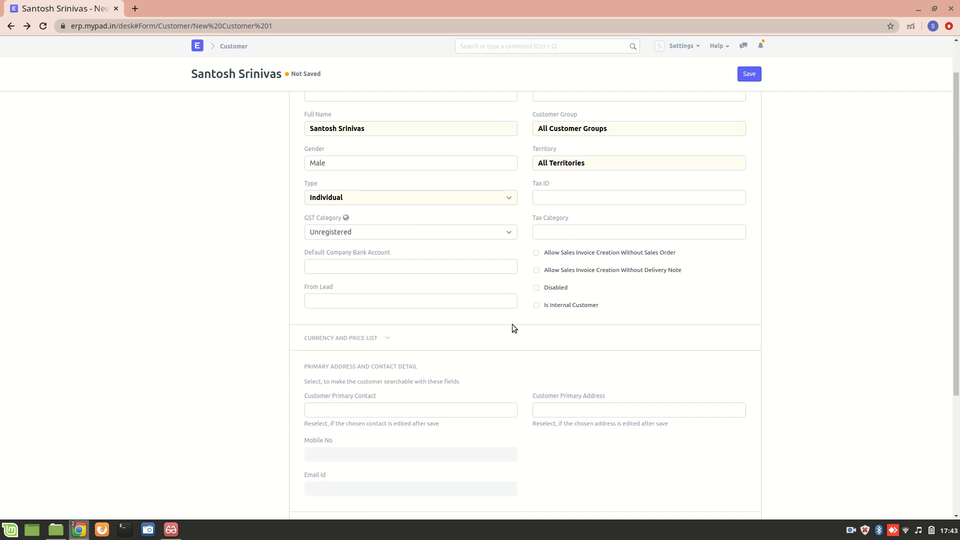
pyautogui.click(367, 339)
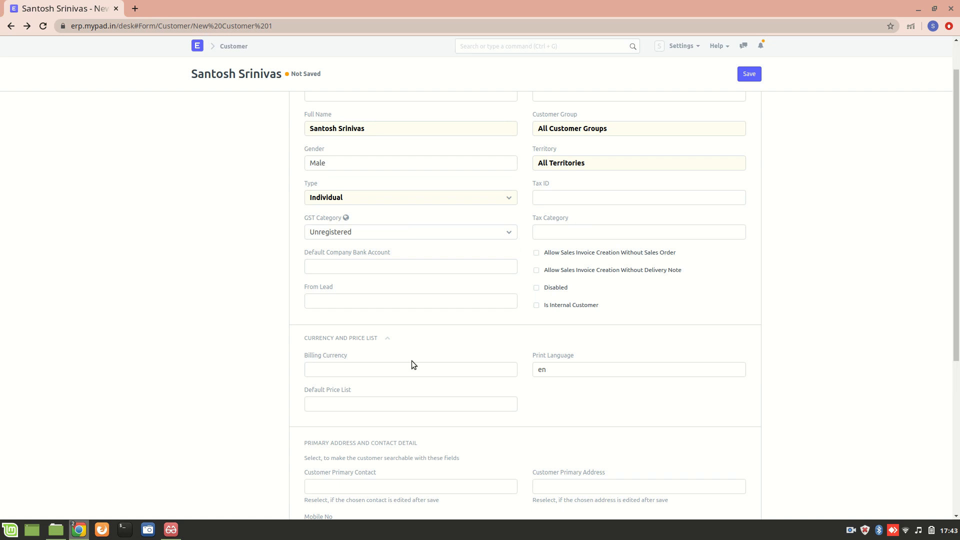
pyautogui.scroll(-3, 395, 360)
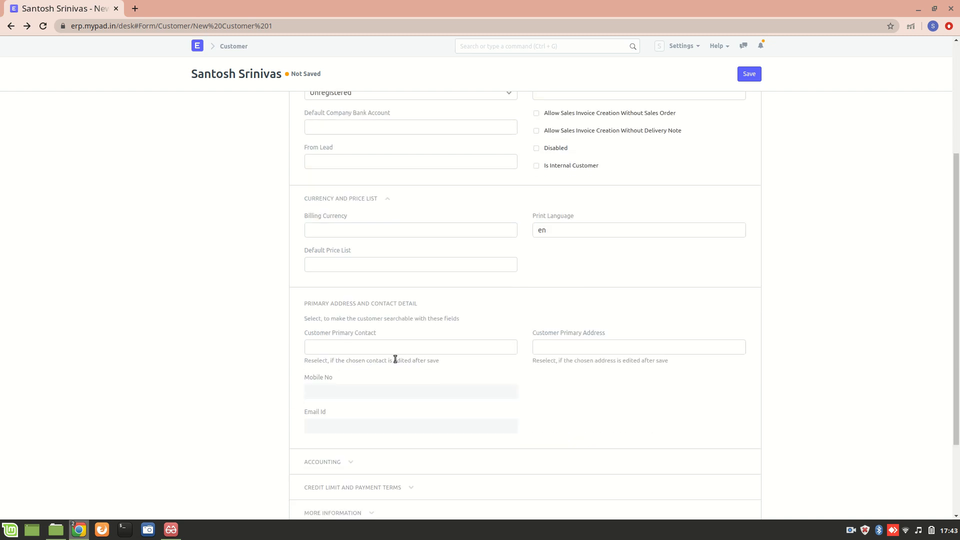
pyautogui.click(403, 232)
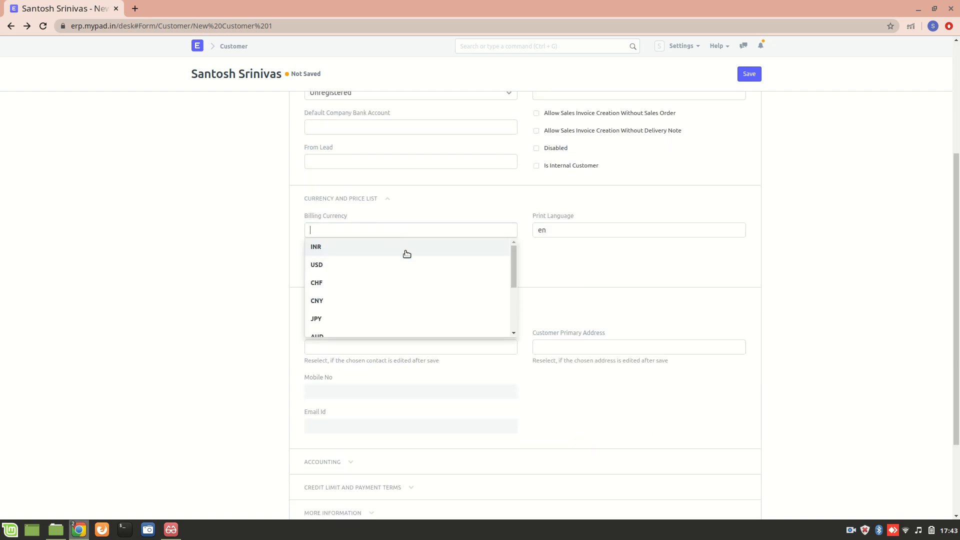
pyautogui.click(405, 250)
# Set the Print Language to en.
pyautogui.click(569, 236)
pyautogui.press('BackSpace')
pyautogui.press('BackSpace')
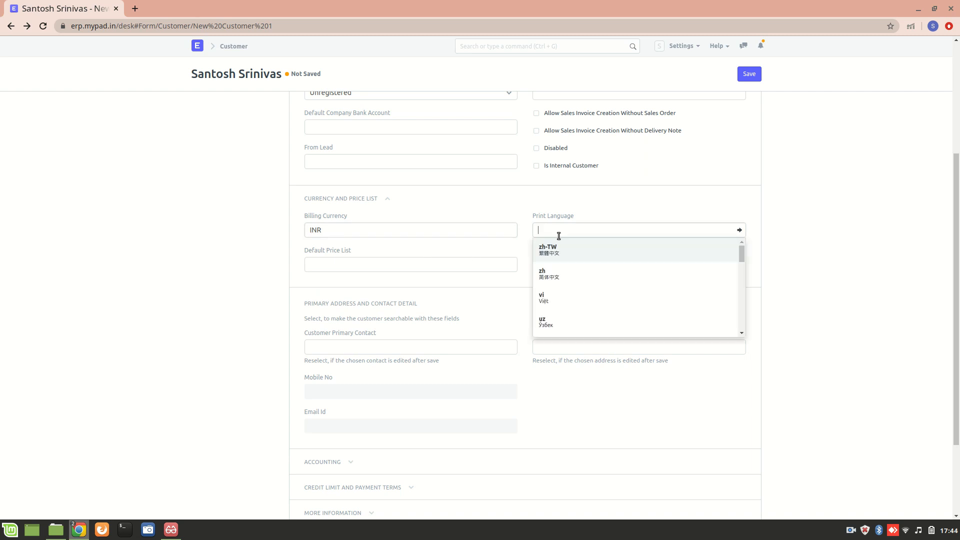
pyautogui.write('eng')
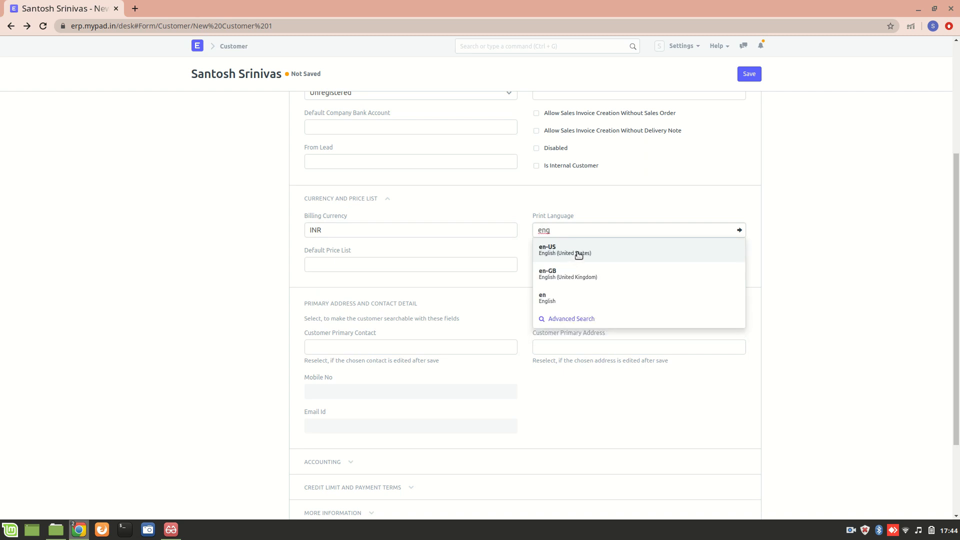
pyautogui.click(582, 297)
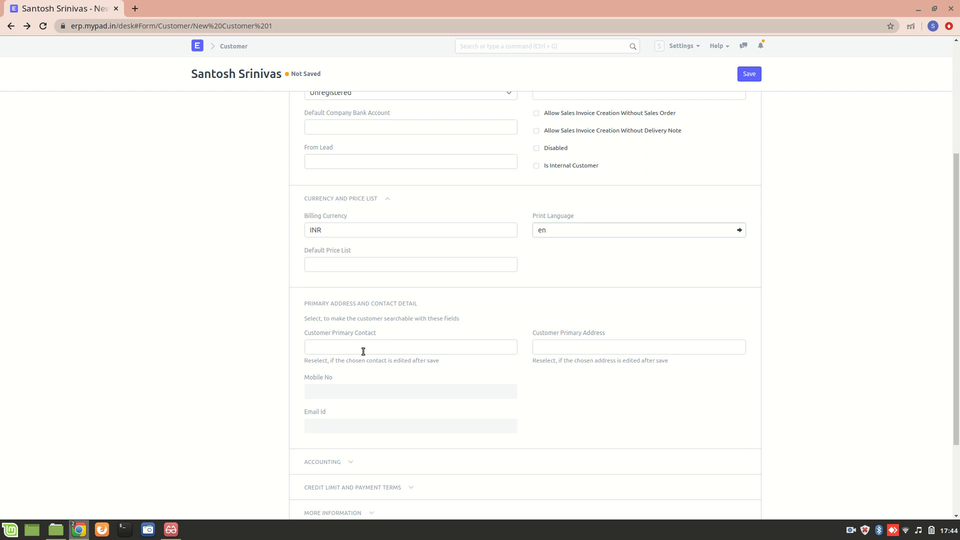
pyautogui.scroll(-3, 370, 372)
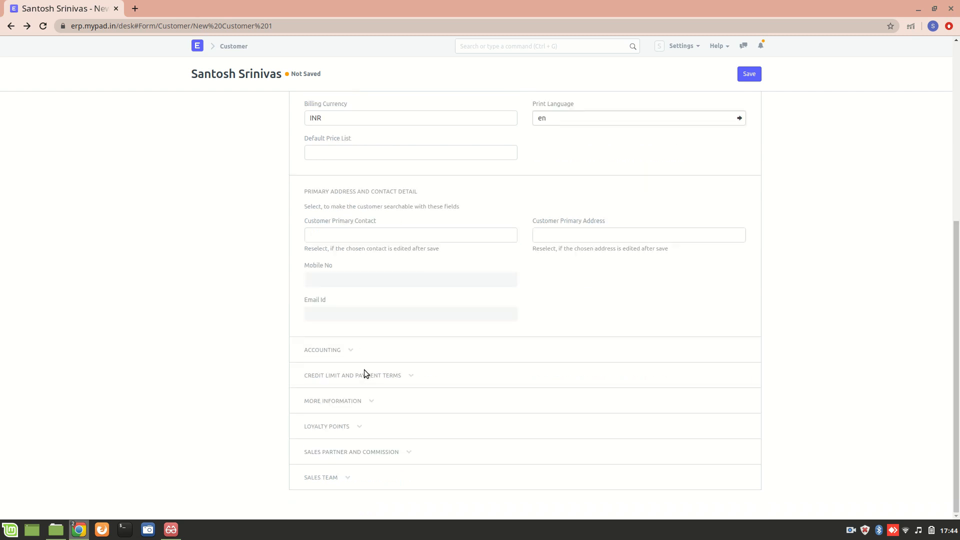
# Leave Customer Primary Contact empty and expand Accounting and Credit Limit and Payment Terms sections.
pyautogui.click(371, 237)
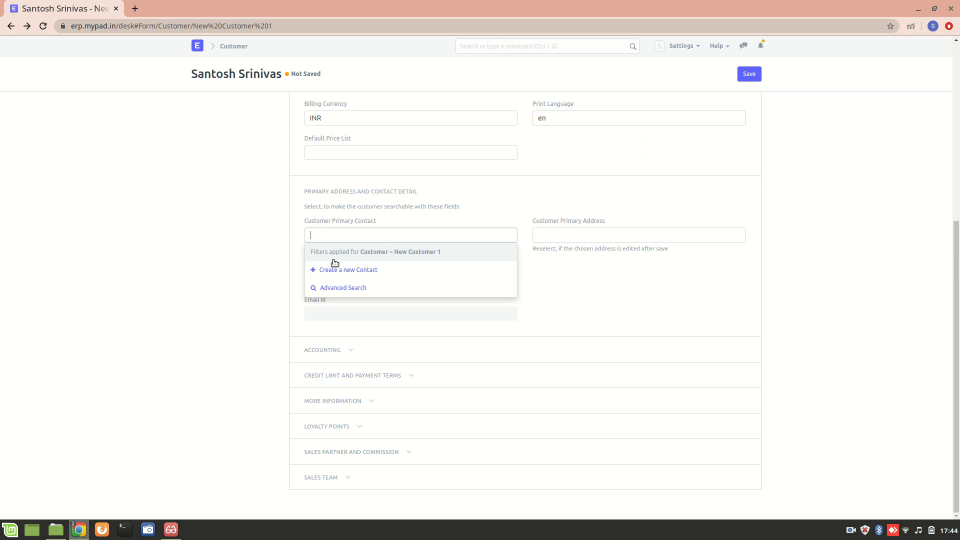
pyautogui.click(267, 275)
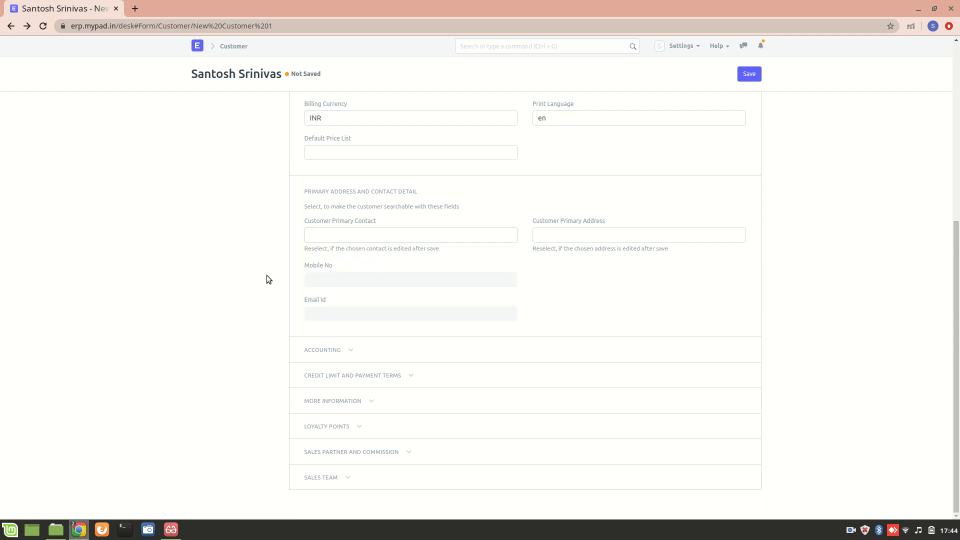
pyautogui.click(341, 352)
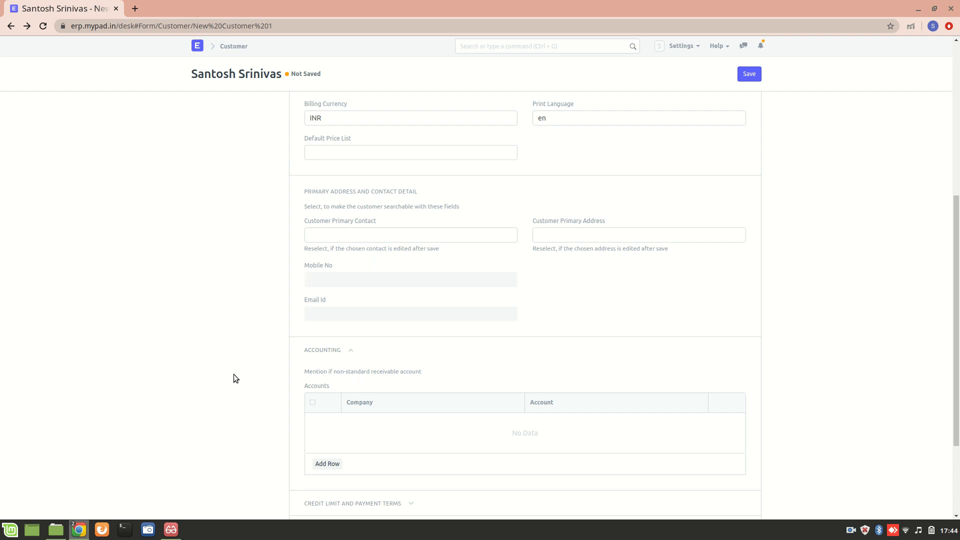
pyautogui.scroll(-4, 233, 375)
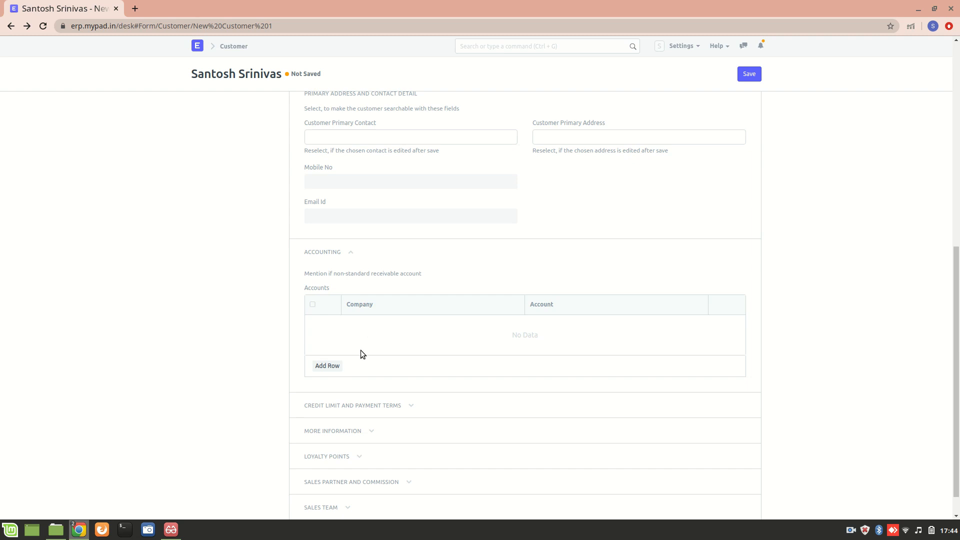
pyautogui.scroll(-1, 259, 332)
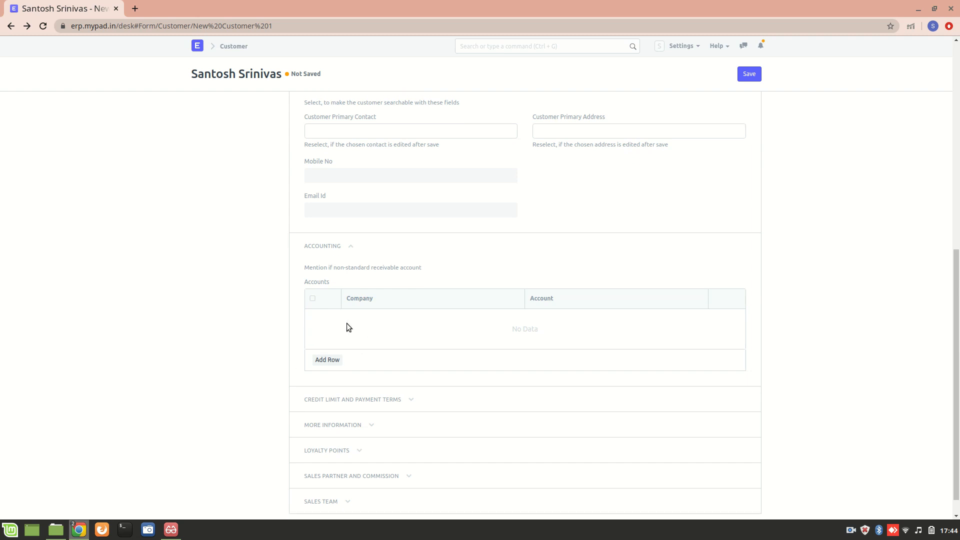
pyautogui.click(344, 399)
pyautogui.scroll(-5, 336, 388)
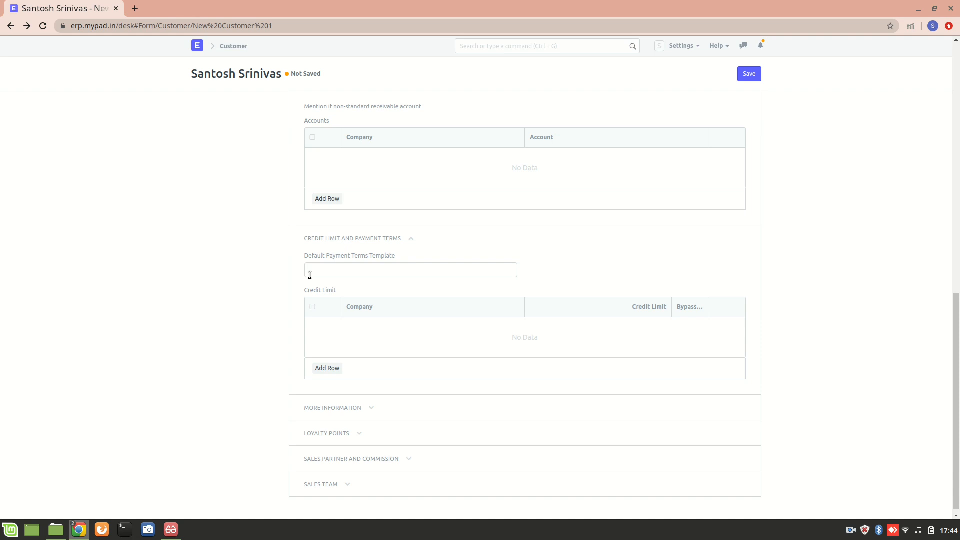
# Expand More Information and leave the Market Segment empty.
pyautogui.scroll(-1, 328, 347)
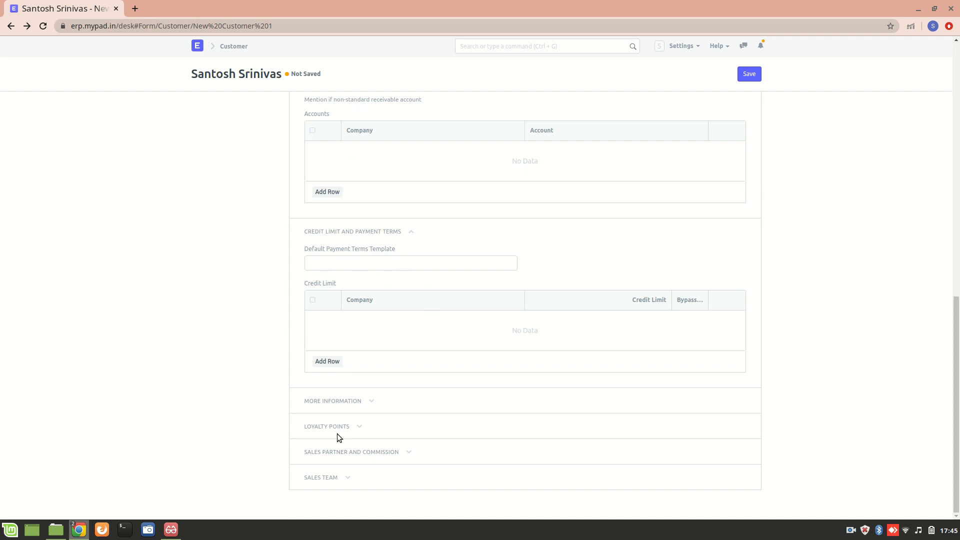
pyautogui.click(343, 401)
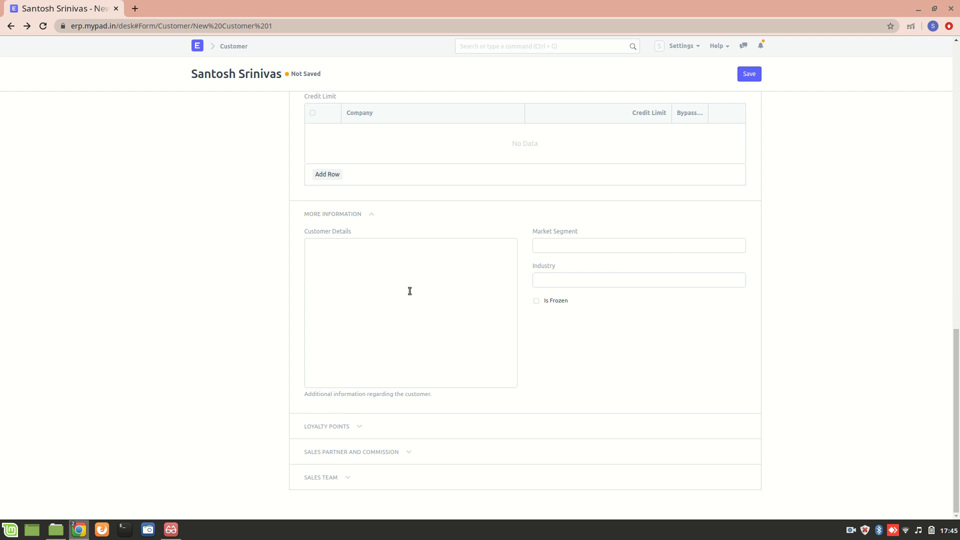
pyautogui.click(598, 244)
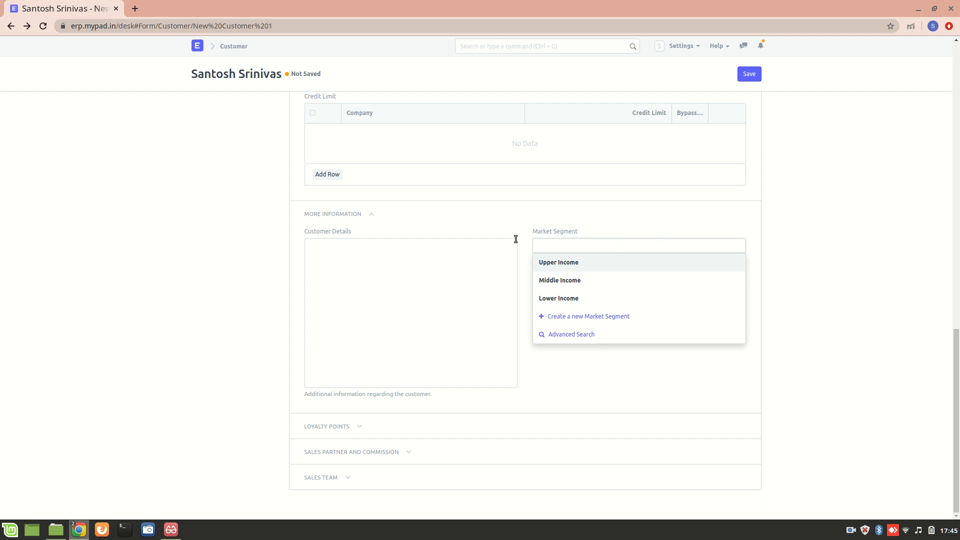
pyautogui.click(620, 233)
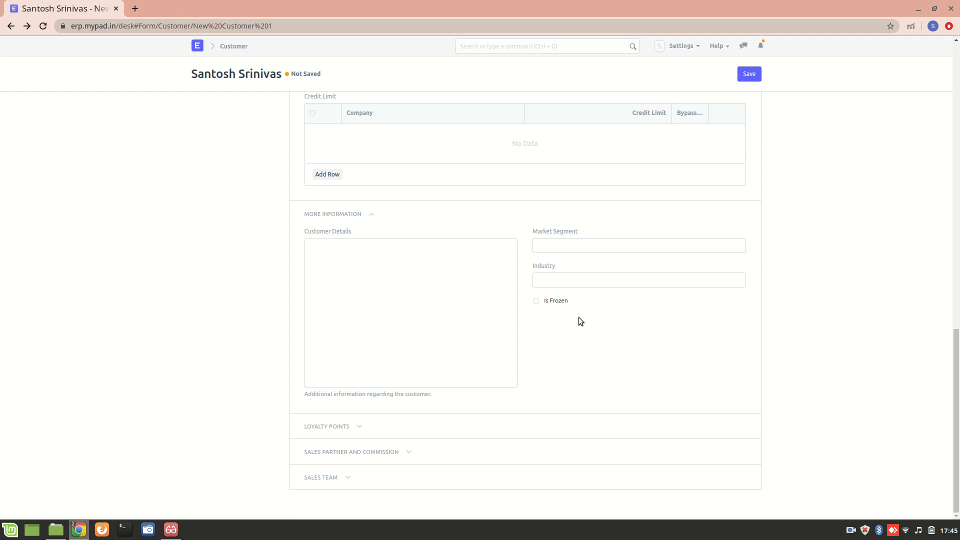
# Set the customer's Industry to Technology.
pyautogui.click(574, 280)
pyautogui.scroll(-1, 576, 330)
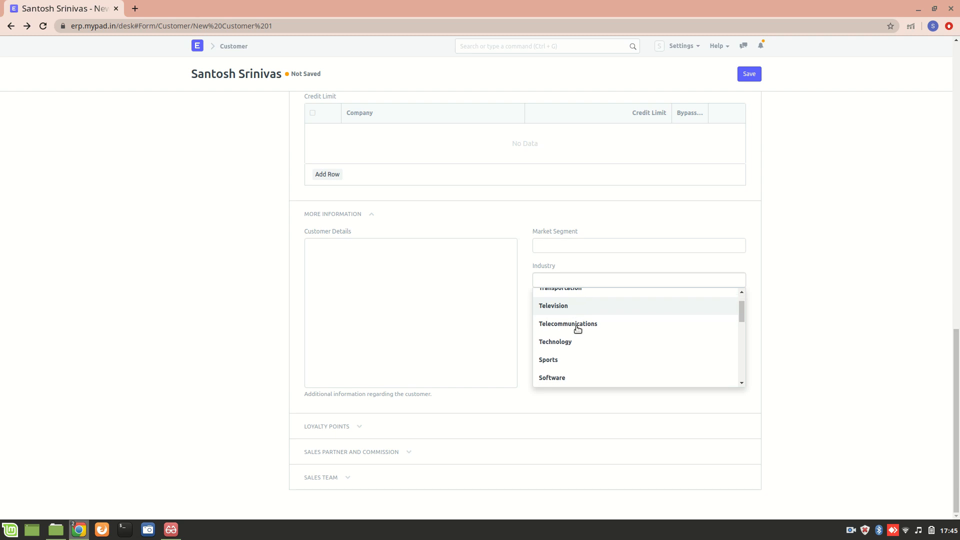
pyautogui.scroll(-2, 580, 328)
pyautogui.scroll(1, 582, 328)
pyautogui.scroll(-2, 582, 327)
pyautogui.scroll(-3, 583, 327)
pyautogui.scroll(5, 582, 327)
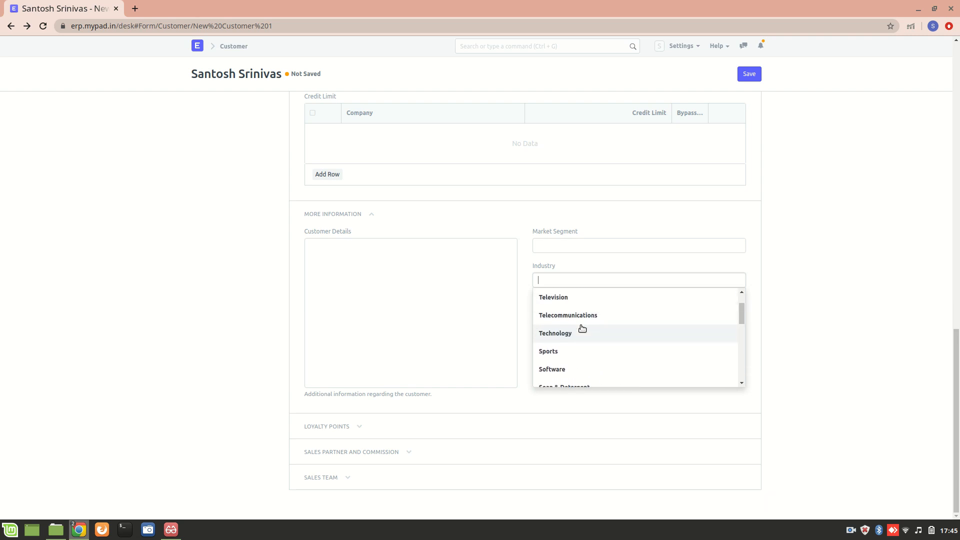
pyautogui.click(579, 330)
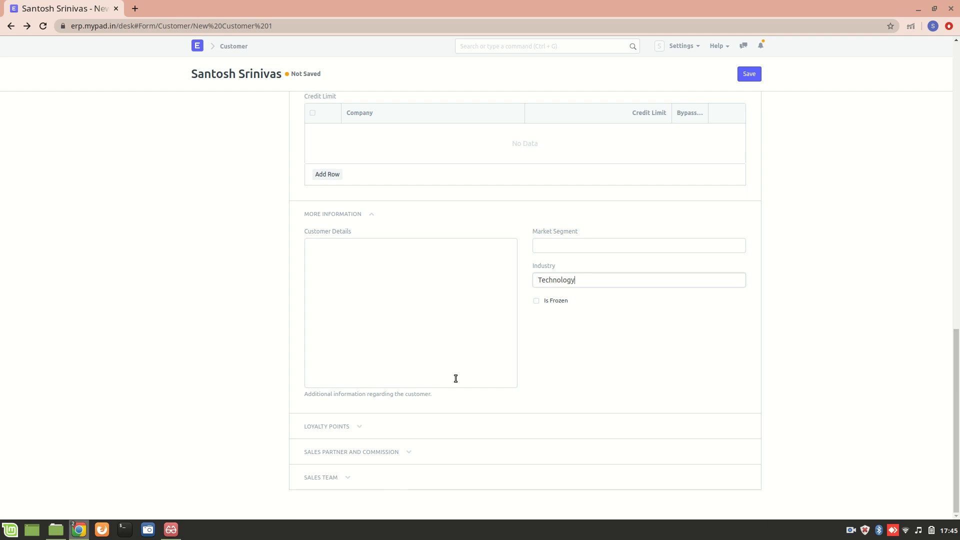
# Expand Loyalty Points, Sales Partner and Commission, and Sales Team, leaving Sales Partner and Commission Rate blank.
pyautogui.click(327, 426)
pyautogui.scroll(-2, 242, 414)
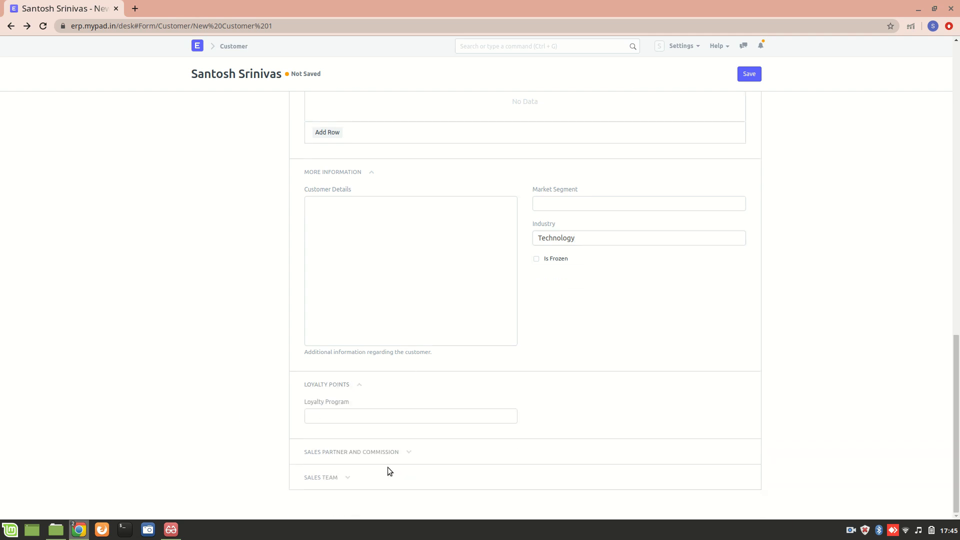
pyautogui.click(384, 454)
pyautogui.scroll(-3, 274, 449)
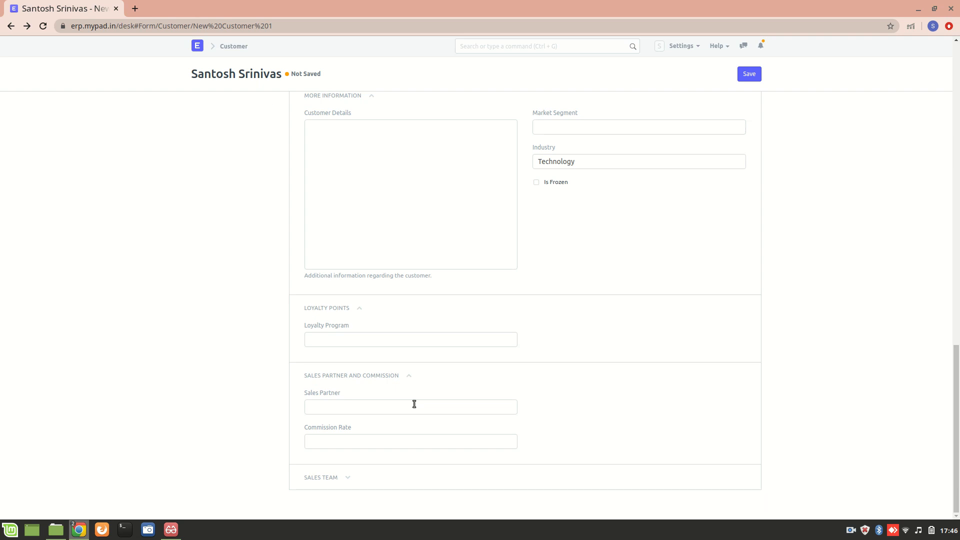
pyautogui.click(316, 406)
pyautogui.click(362, 444)
pyautogui.click(339, 477)
pyautogui.scroll(-3, 261, 461)
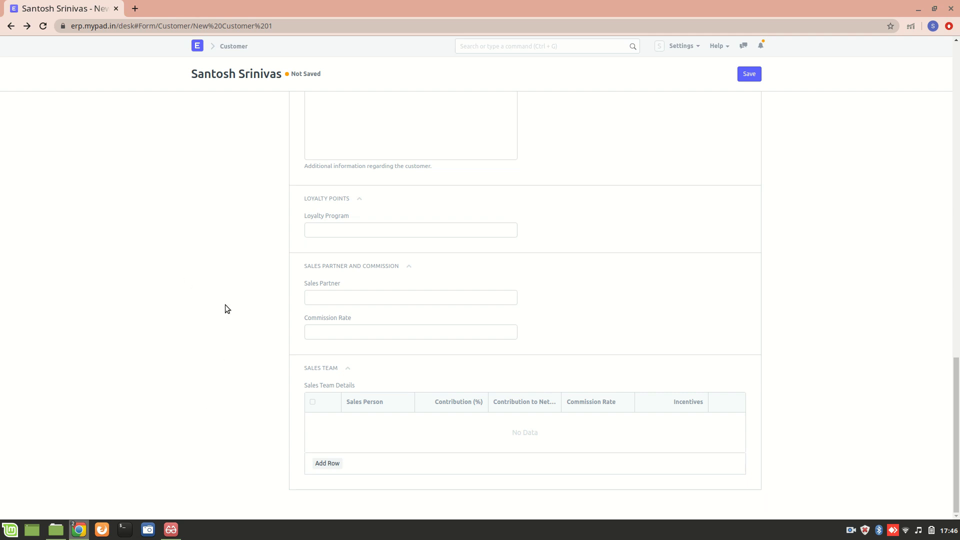
# Save the individual customer record and check it shows as Enabled.
pyautogui.click(753, 74)
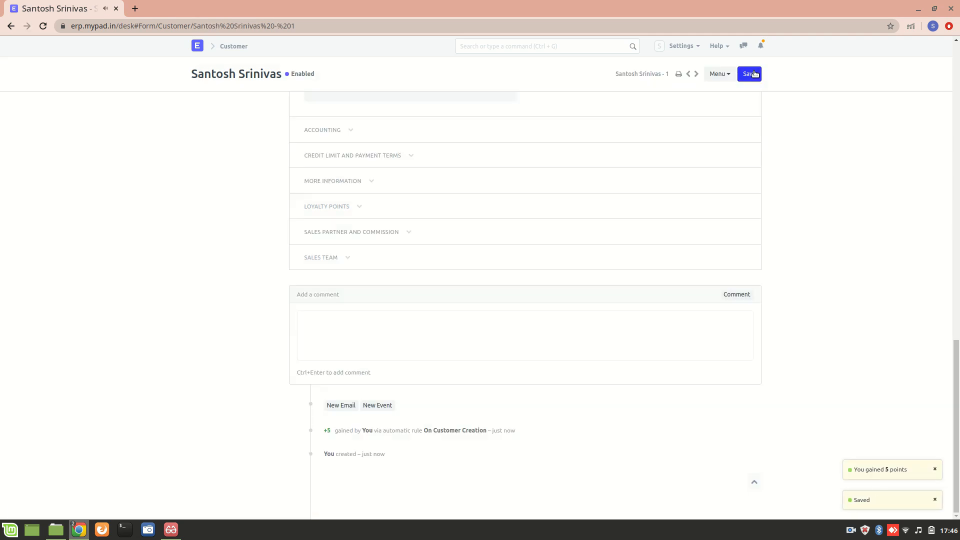
pyautogui.scroll(8, 487, 227)
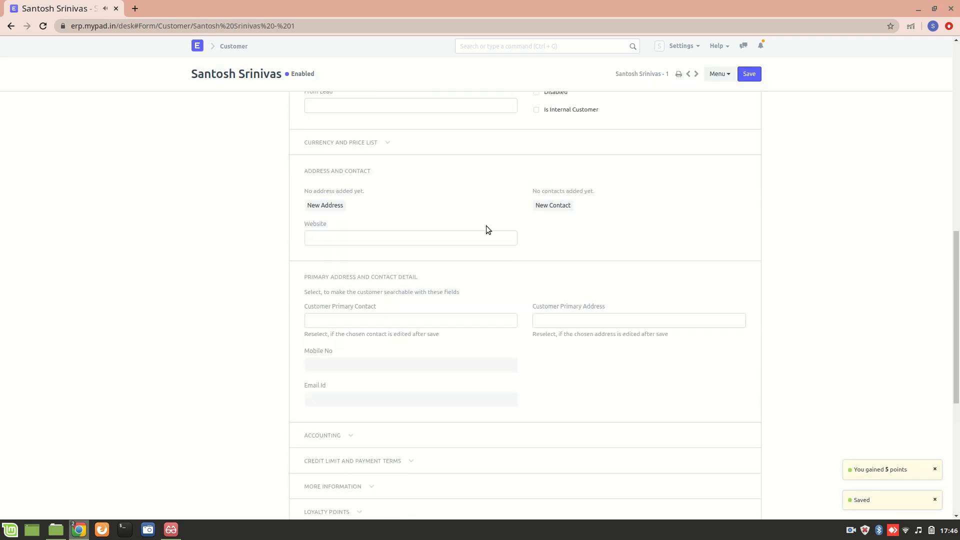
pyautogui.scroll(2, 485, 229)
pyautogui.scroll(-5, 451, 281)
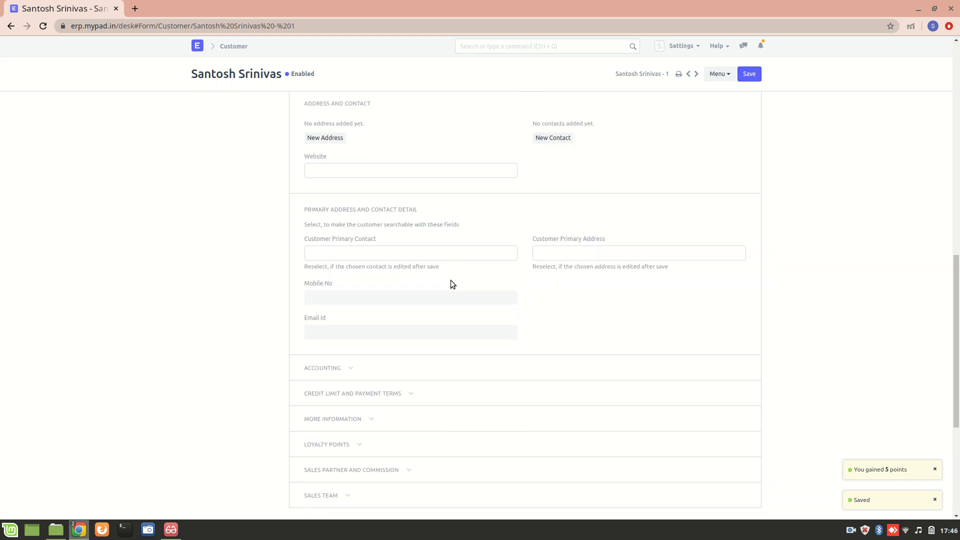
# Create a new contact for the customer with the person's first and last name.
pyautogui.click(553, 138)
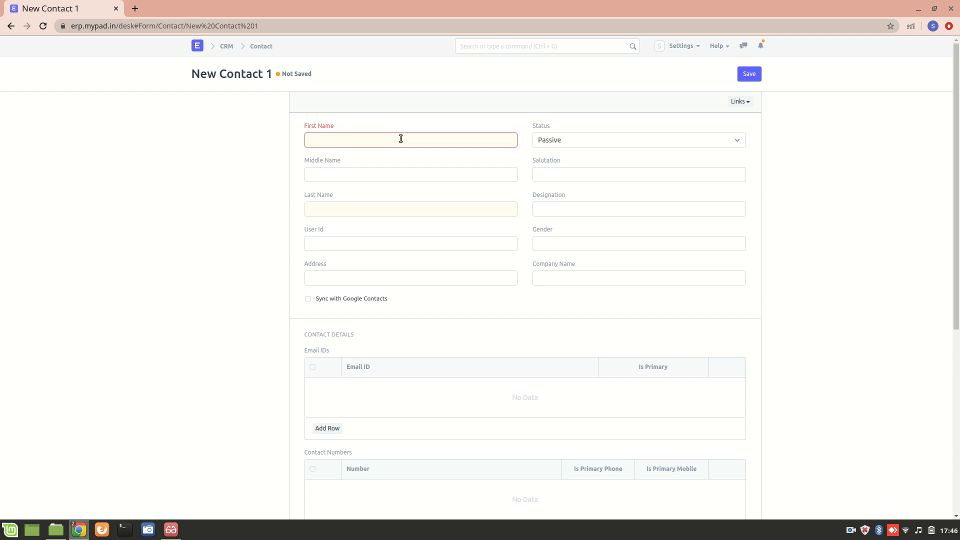
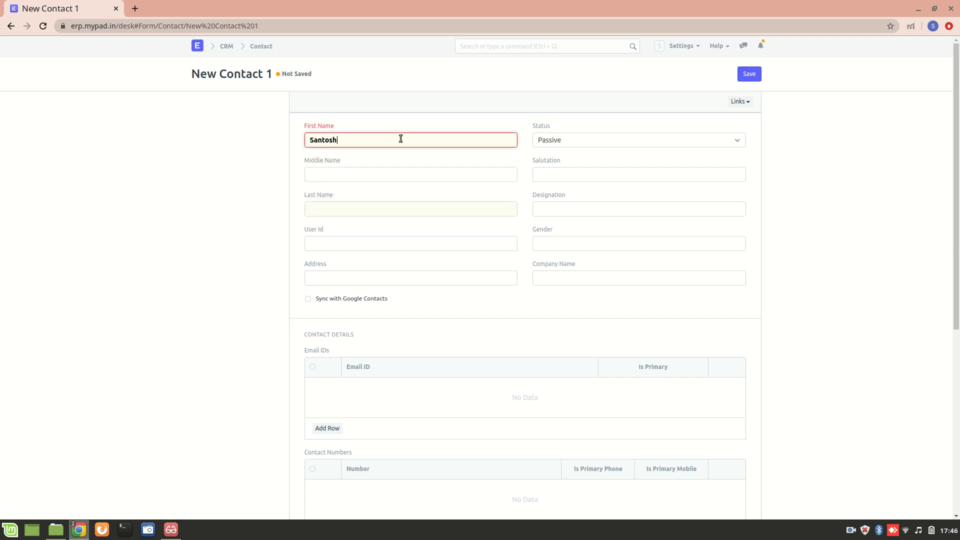
pyautogui.click(428, 205)
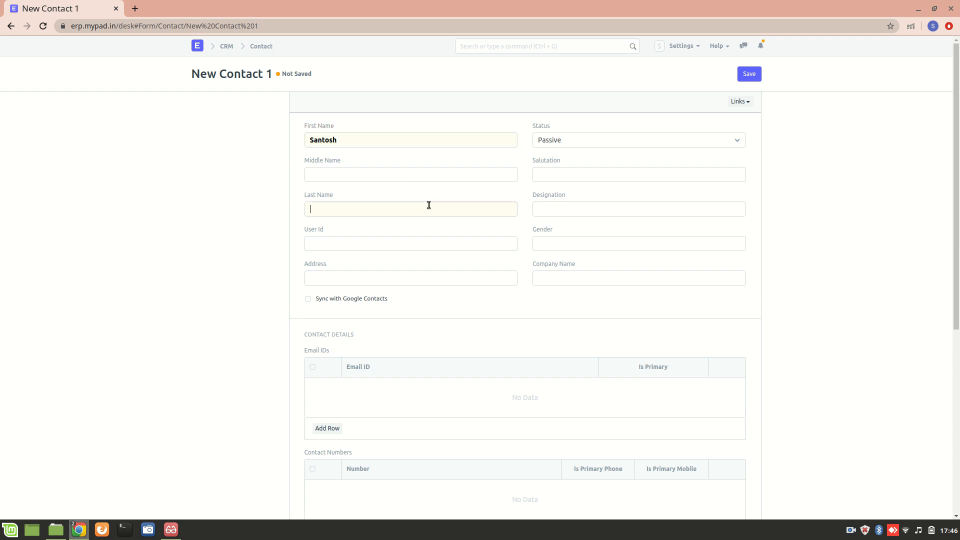
pyautogui.scroll(-2, 396, 261)
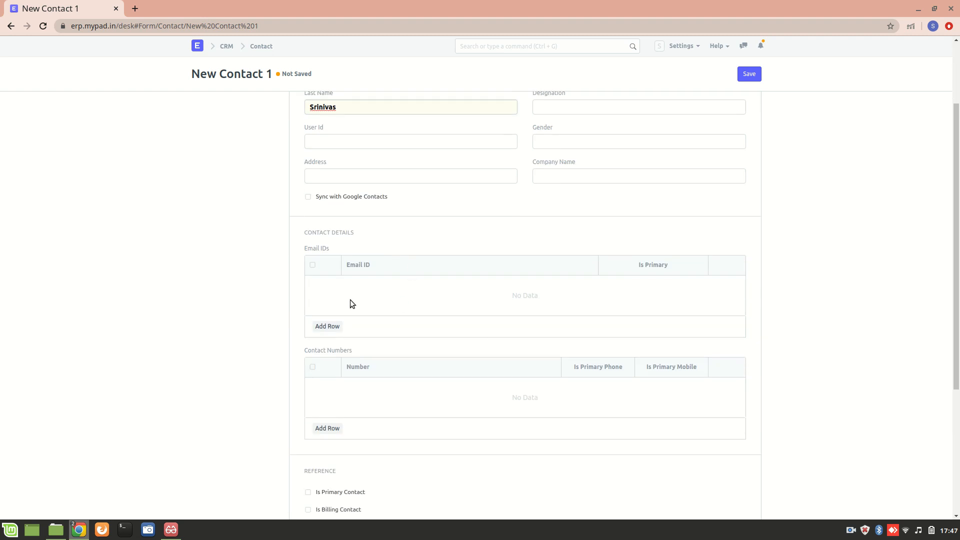
# Add the contact's e-mail address as the primary Email ID, keeping Status Passive.
pyautogui.click(336, 328)
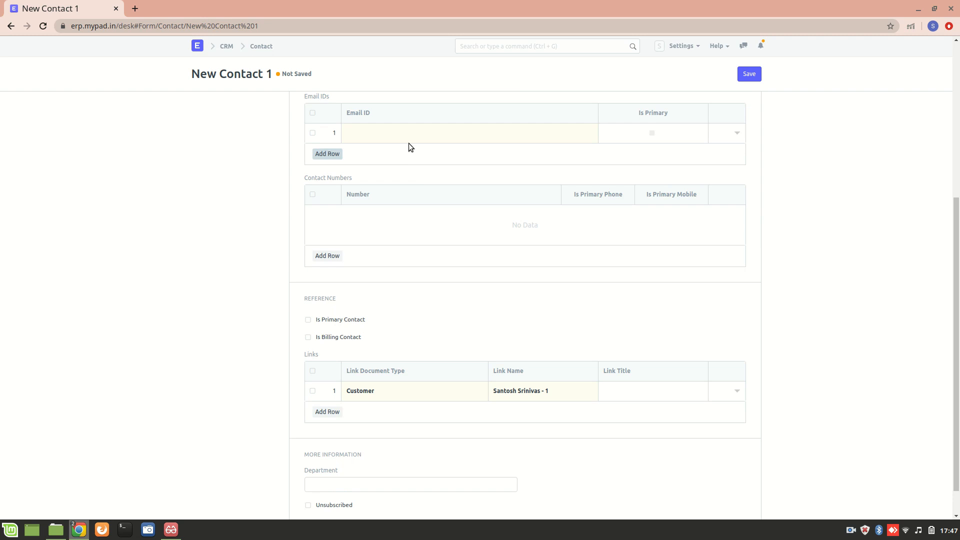
pyautogui.click(410, 142)
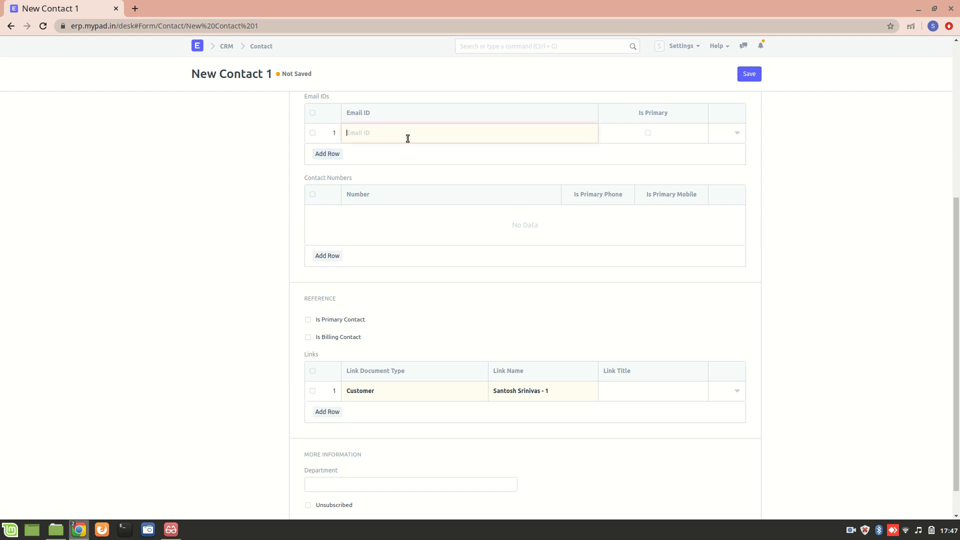
pyautogui.click(649, 133)
pyautogui.scroll(-1, 401, 299)
pyautogui.scroll(6, 401, 299)
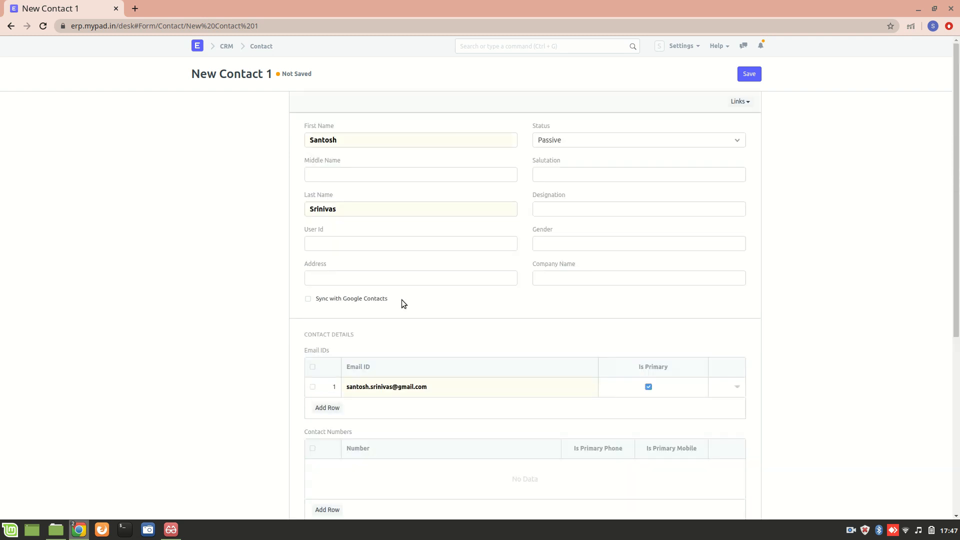
pyautogui.click(721, 144)
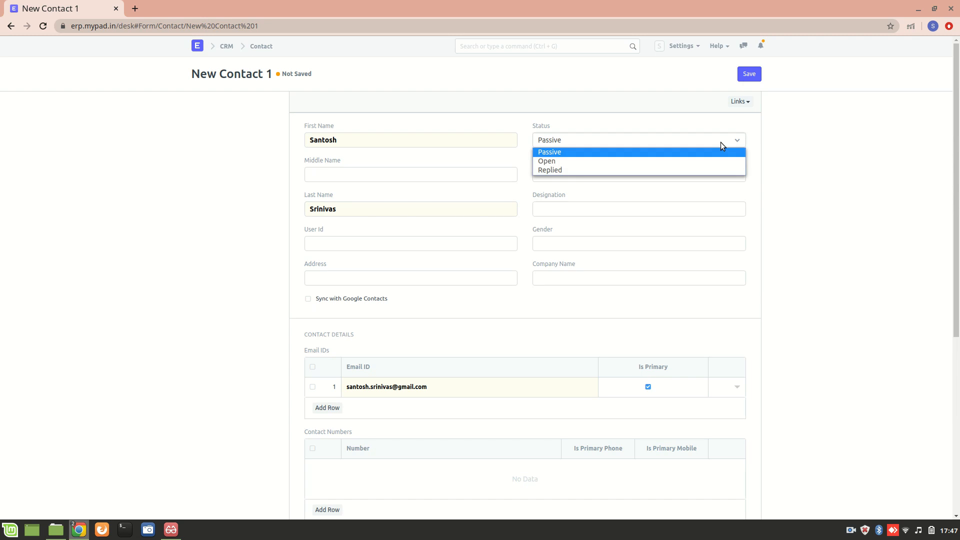
pyautogui.click(580, 154)
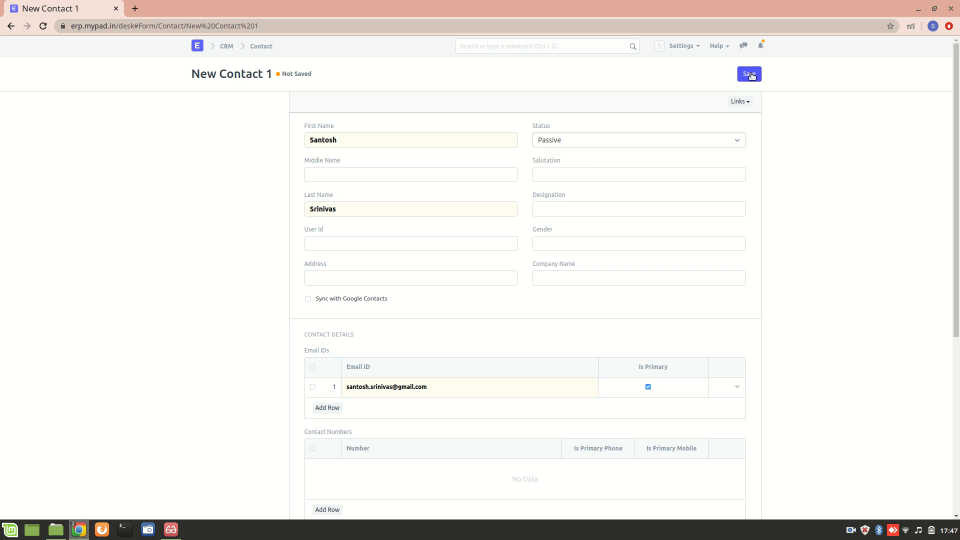
# Save the new contact, check its customer link in the Links table, and return to the customer.
pyautogui.click(756, 75)
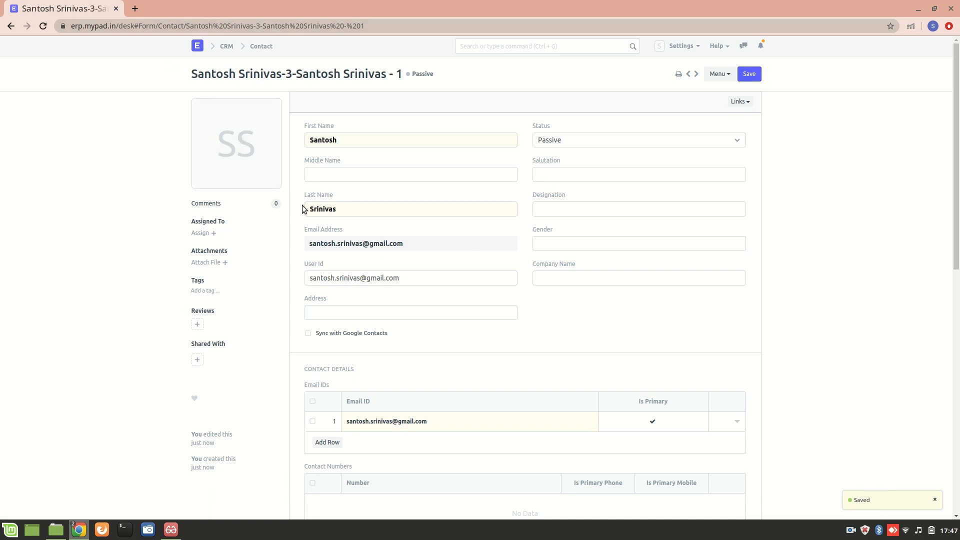
pyautogui.scroll(-7, 491, 365)
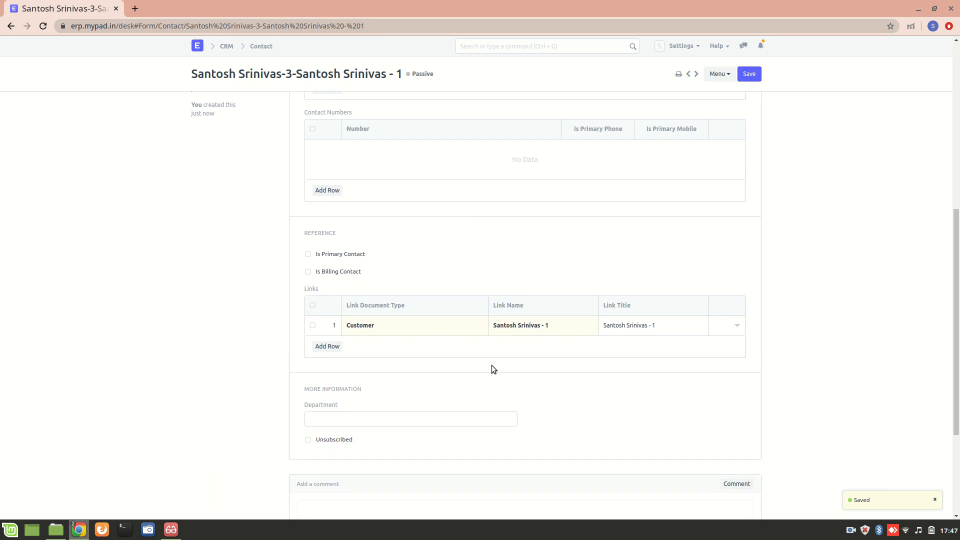
pyautogui.scroll(-3, 354, 236)
pyautogui.scroll(-1, 354, 236)
pyautogui.scroll(4, 298, 227)
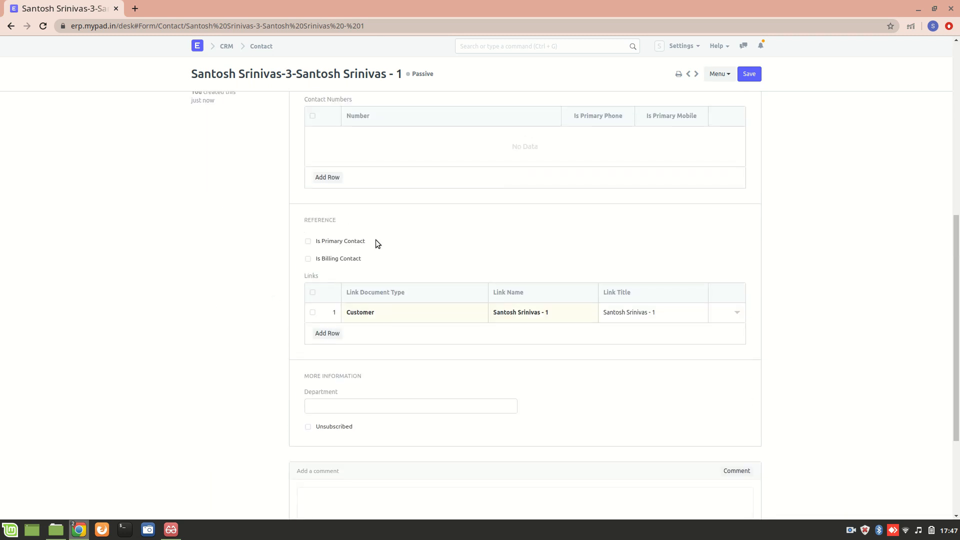
pyautogui.scroll(-3, 449, 252)
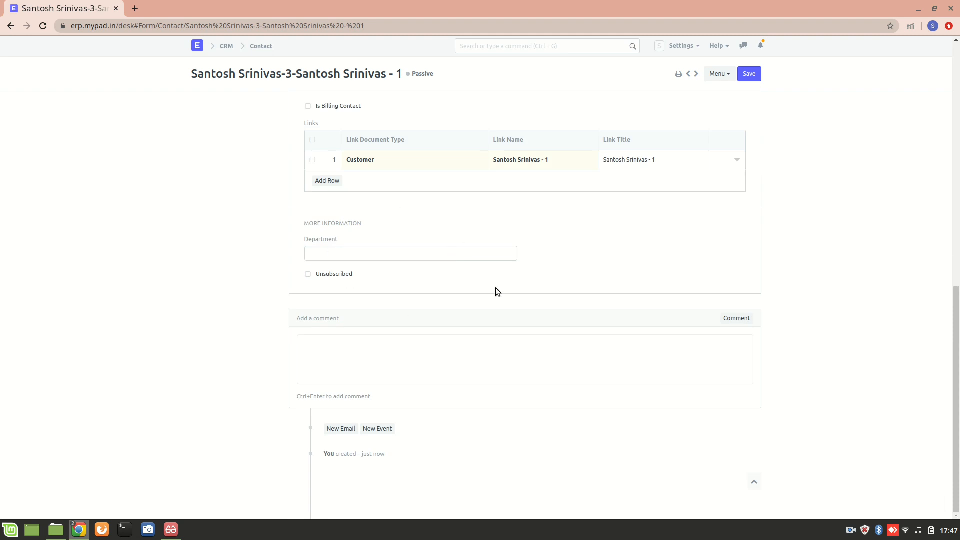
pyautogui.click(11, 25)
# Scroll the customer form to Address and Contact to confirm the linked contact's primary e-mail.
pyautogui.scroll(-7, 306, 311)
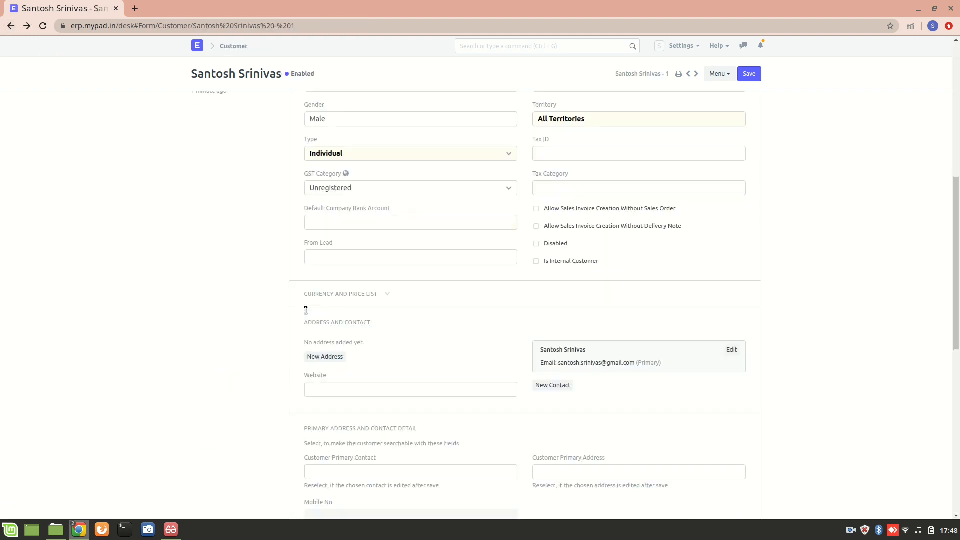
pyautogui.scroll(6, 306, 311)
pyautogui.scroll(1, 306, 310)
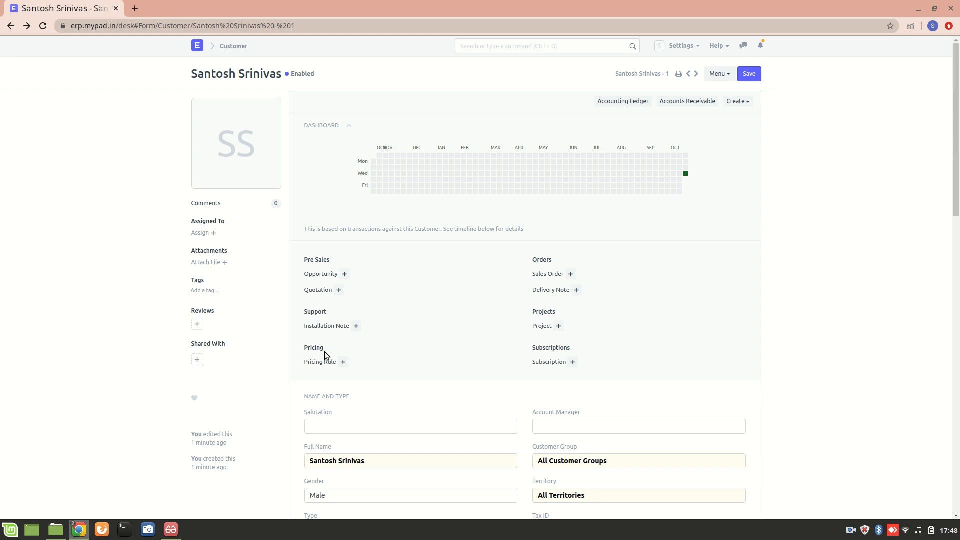
pyautogui.scroll(-1, 466, 353)
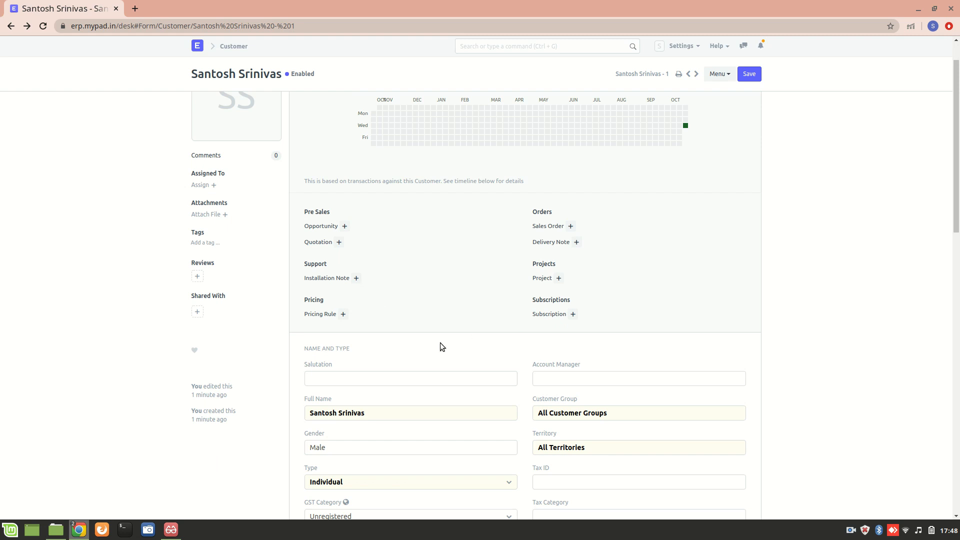
pyautogui.scroll(-10, 440, 344)
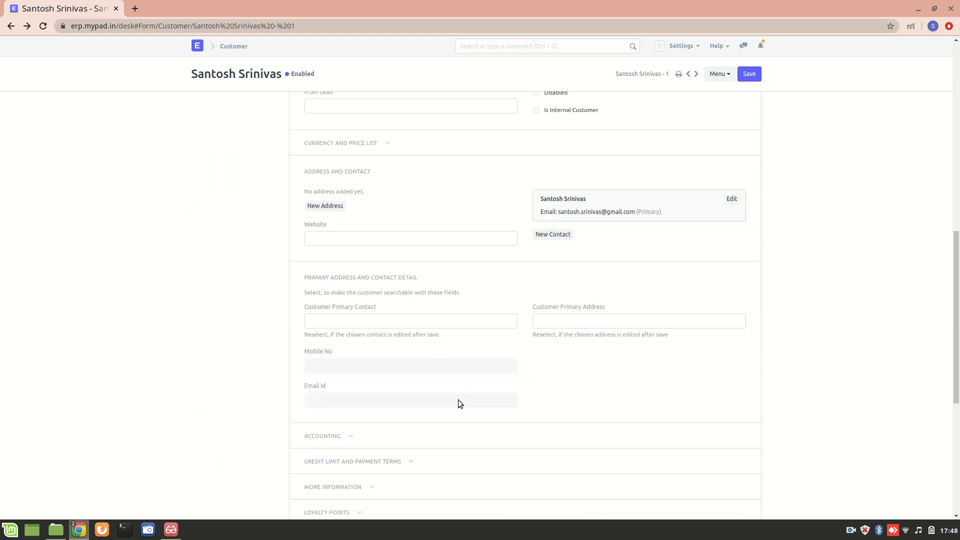
pyautogui.scroll(-1, 459, 404)
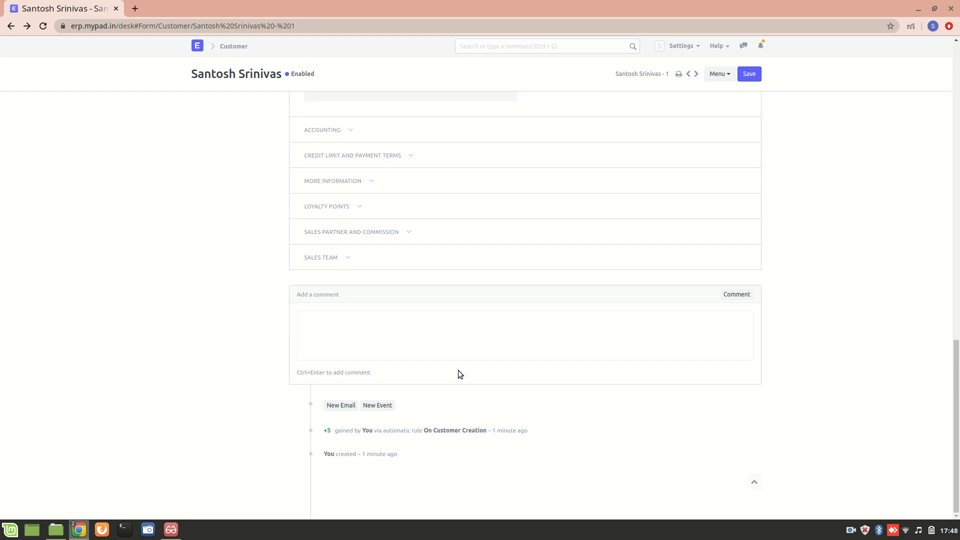